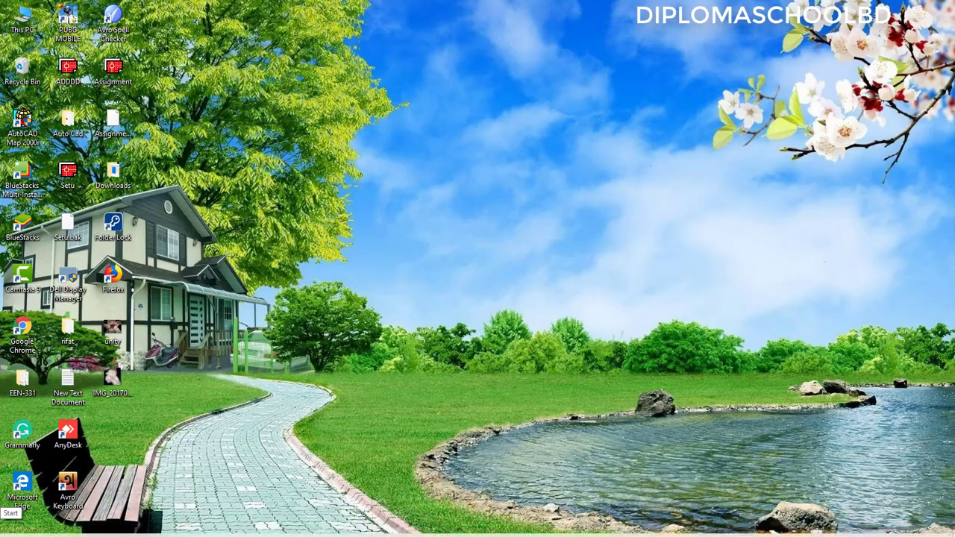
Examine the System & reserved storage usage of Local Disk (C:) in Windows Settings, including virtual memory, and close Settings
left_click(10, 529)
left_click(15, 481)
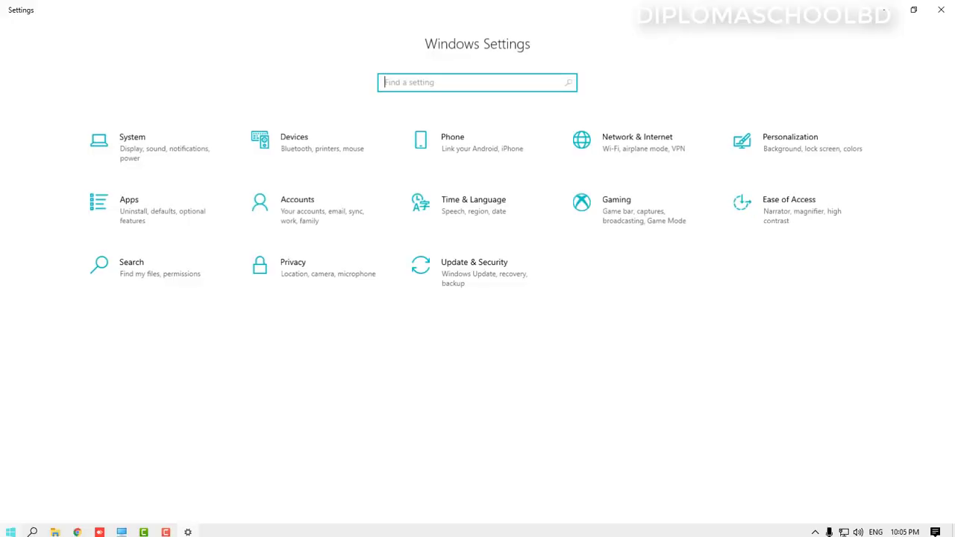
left_click(140, 158)
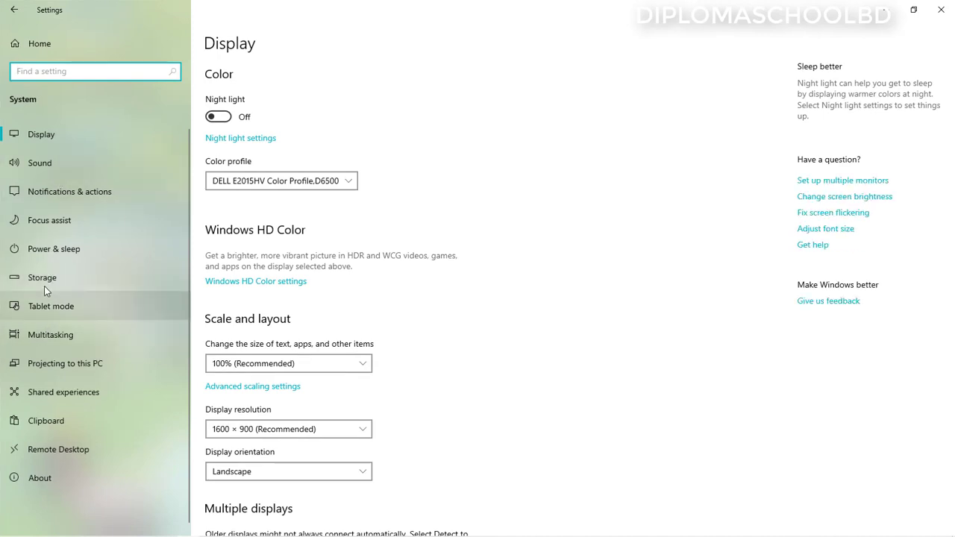
left_click(44, 280)
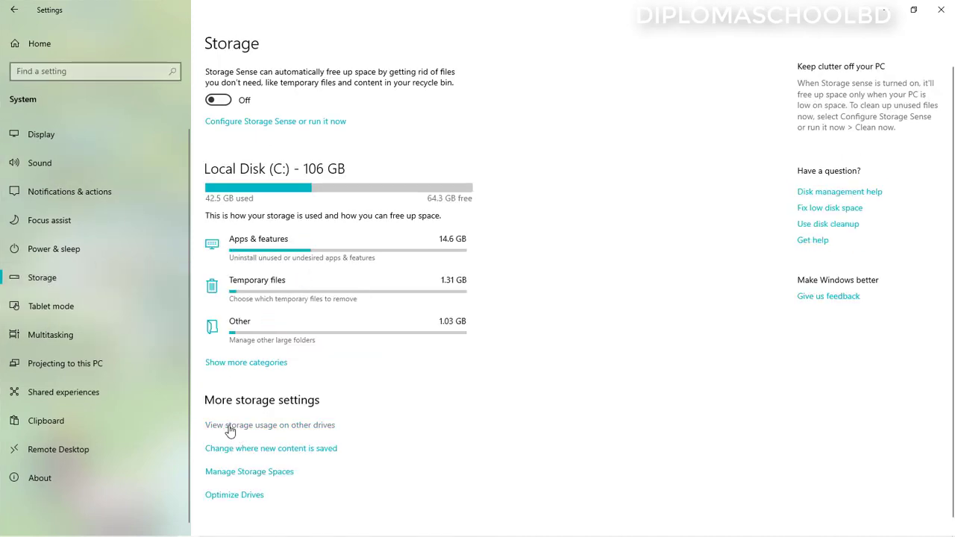
left_click(289, 429)
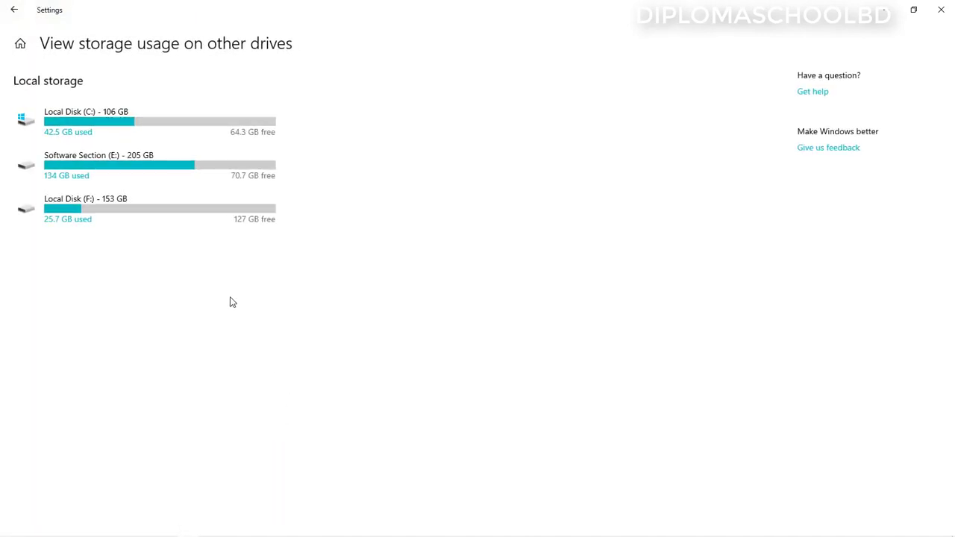
left_click(76, 121)
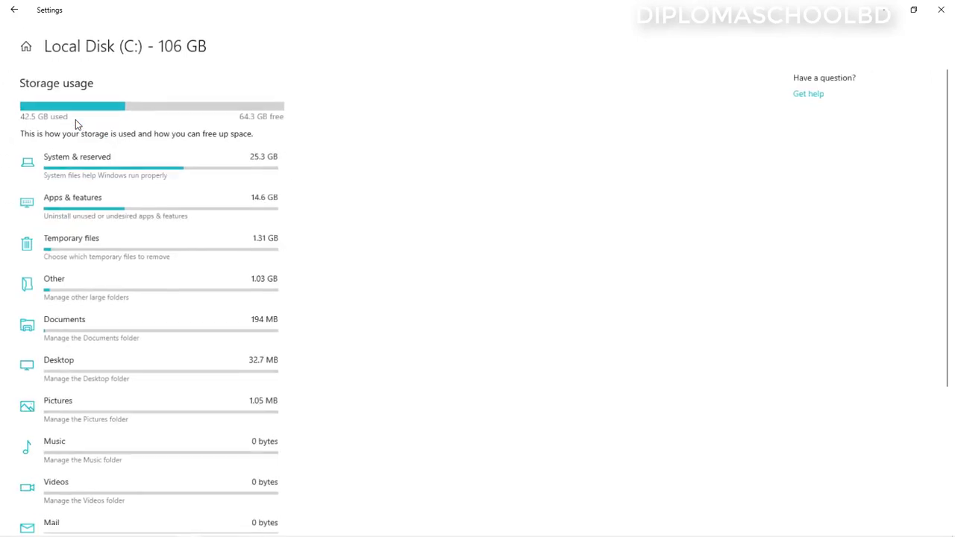
left_click(74, 172)
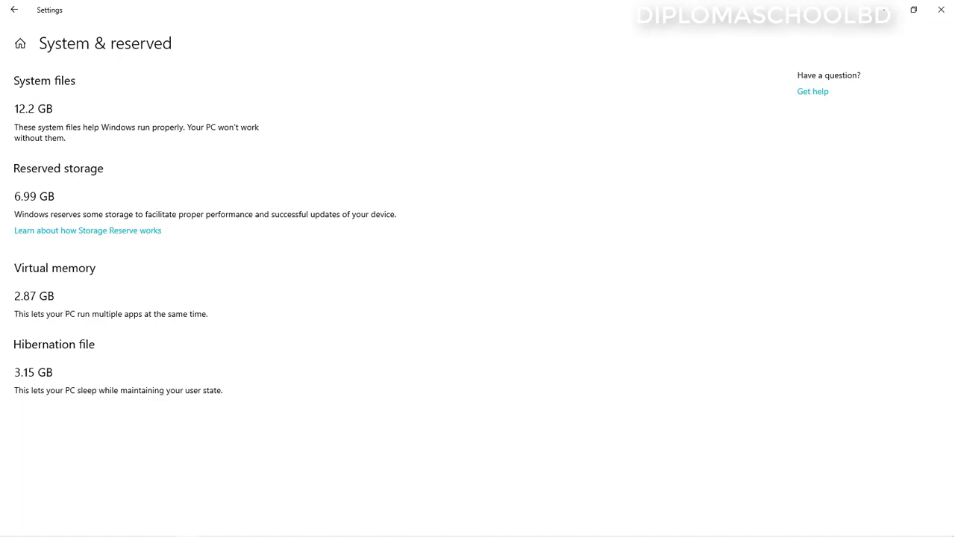
left_click(940, 9)
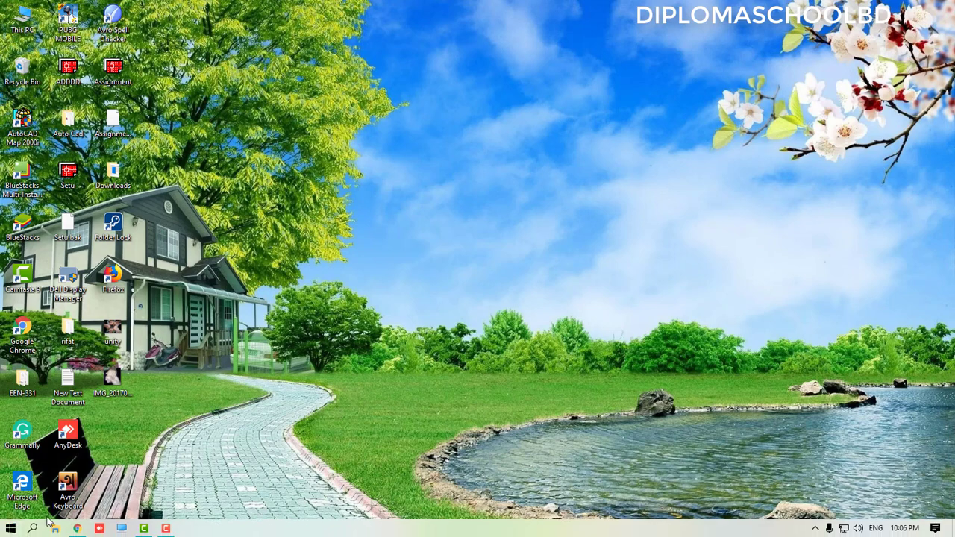
Search Windows for the performance options and open the Virtual Memory settings for changing the paging file
left_click(35, 528)
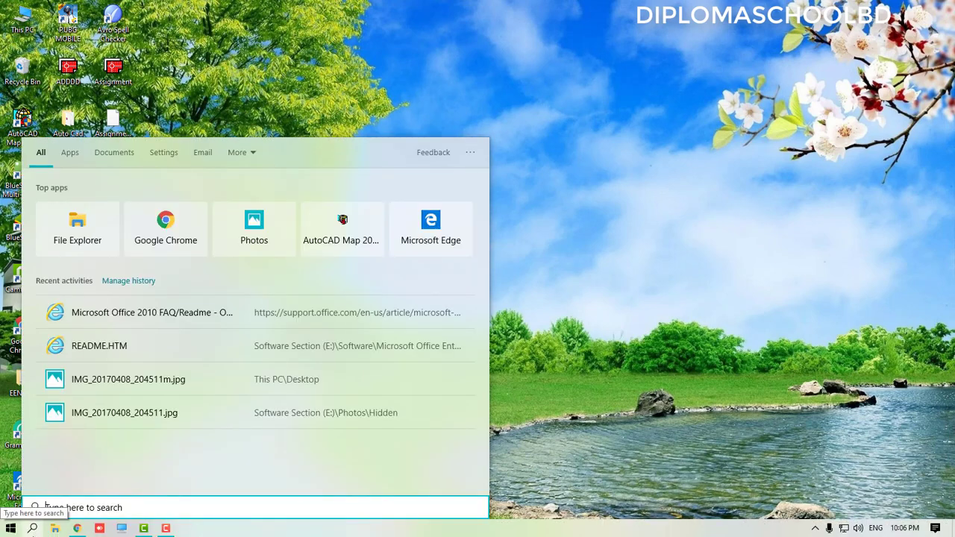
type("perfor")
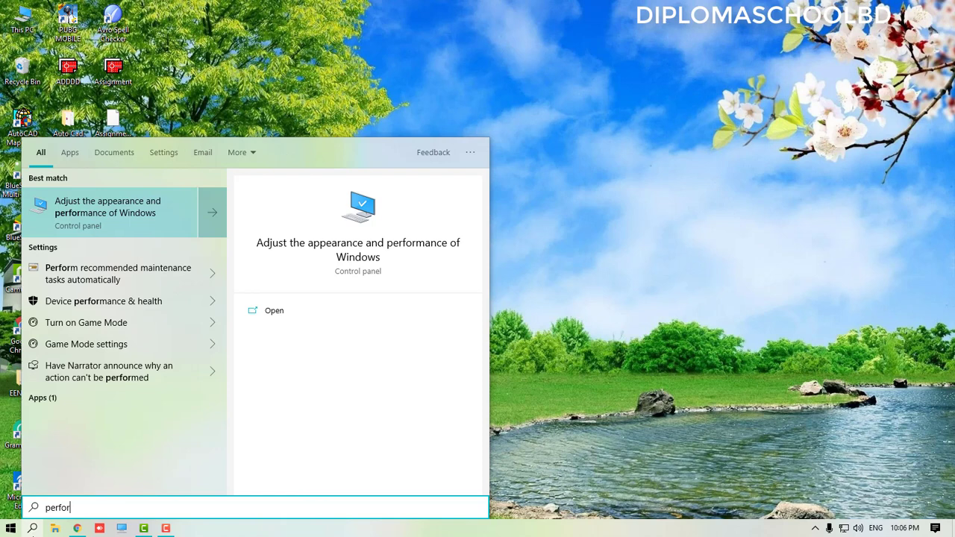
left_click(98, 216)
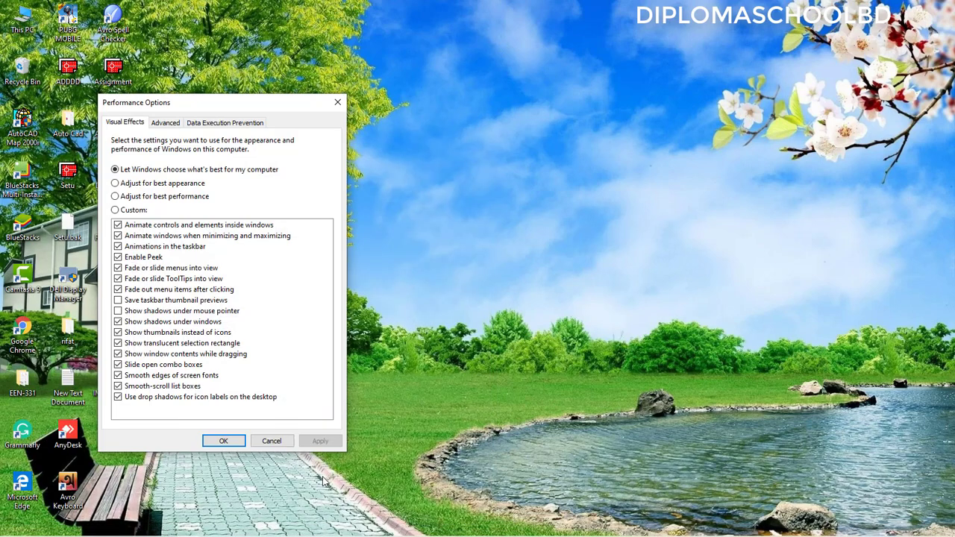
left_click(169, 128)
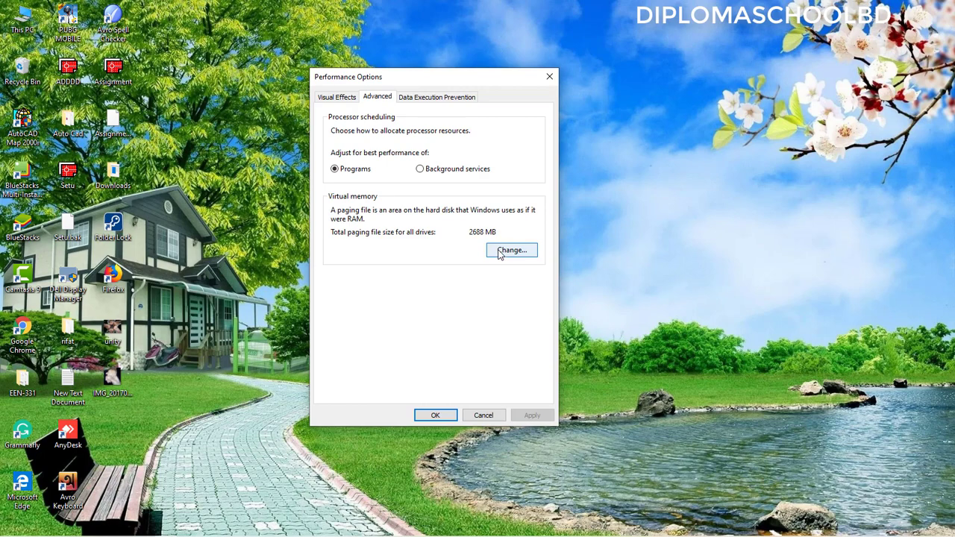
left_click(504, 253)
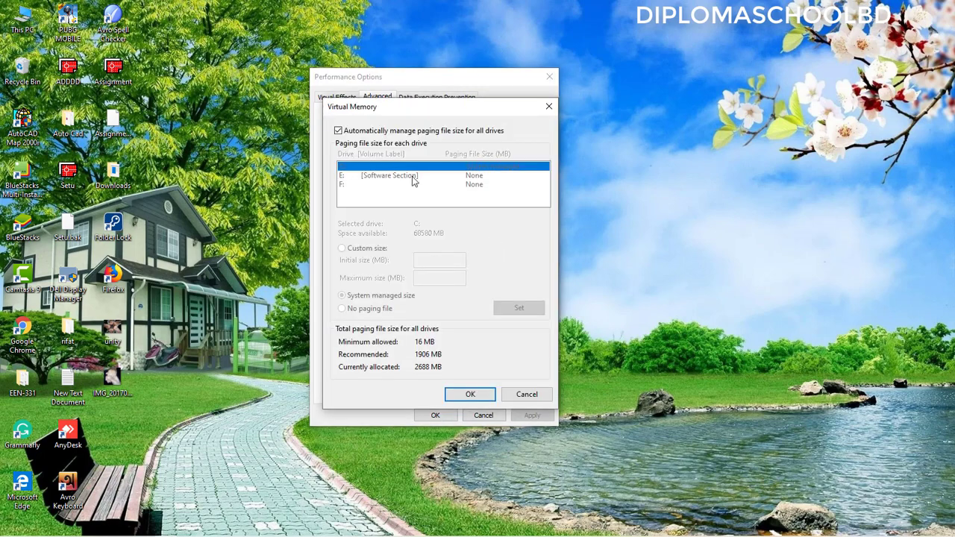
Turn off automatic paging file management for all drives and choose a custom size for drive C:
left_click(339, 131)
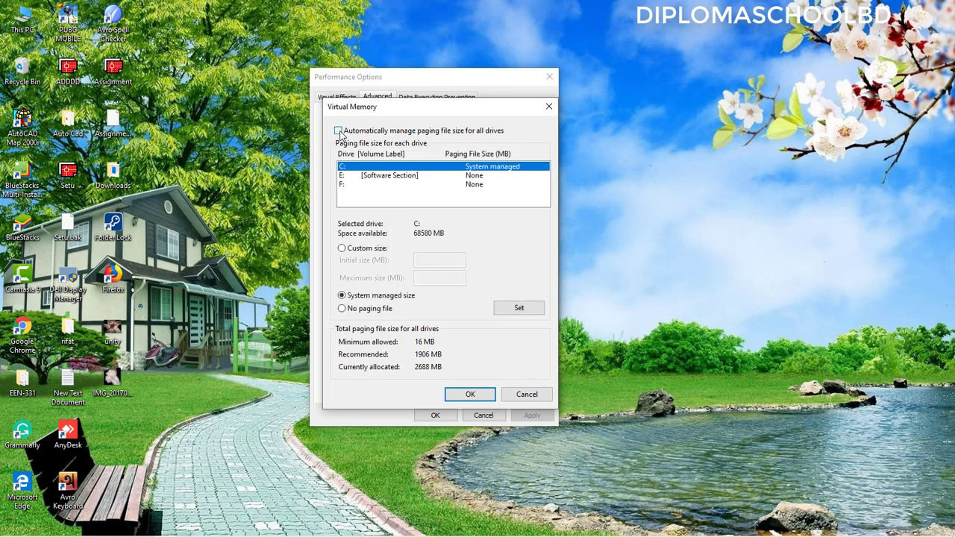
left_click(344, 250)
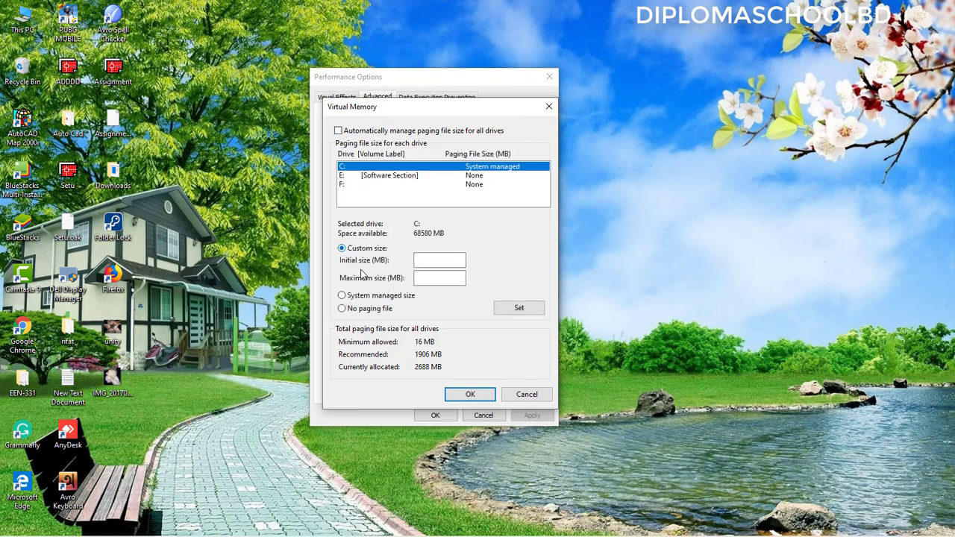
left_click(423, 259)
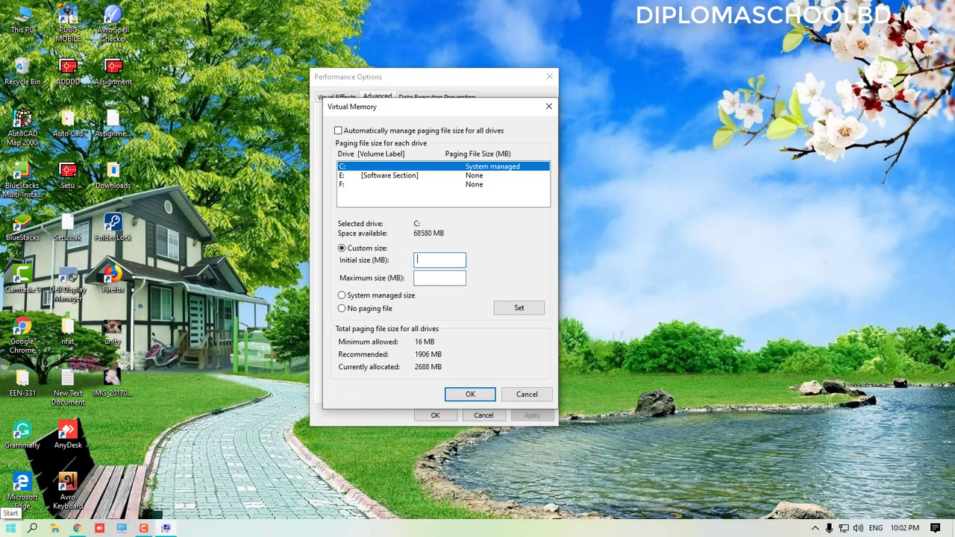
Open Calculator and place its window beside the Virtual Memory dialog so both are visible
left_click(33, 528)
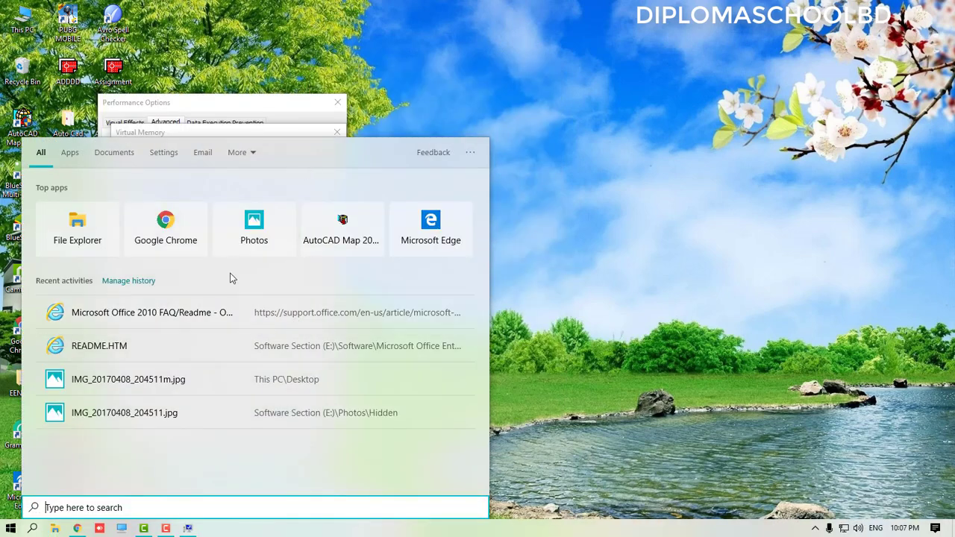
type("calcu")
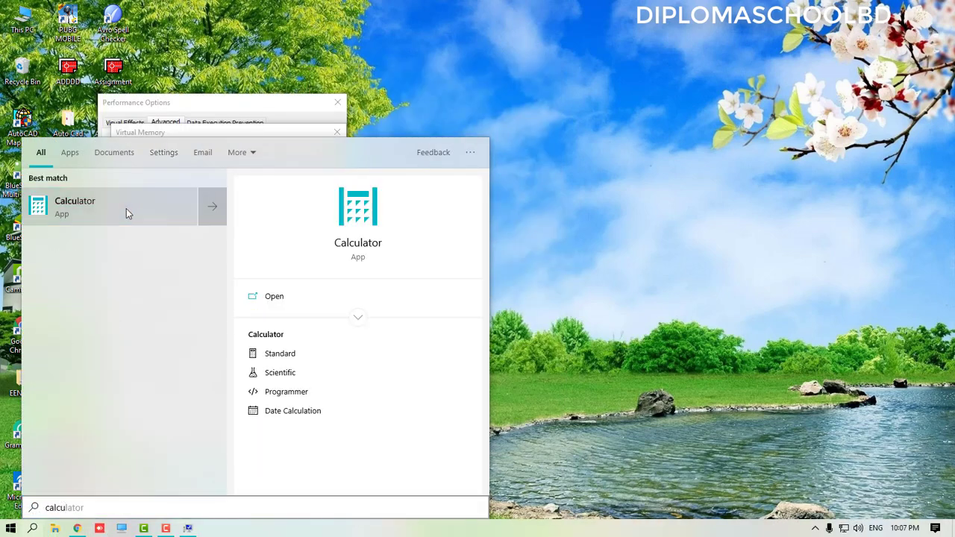
left_click(126, 209)
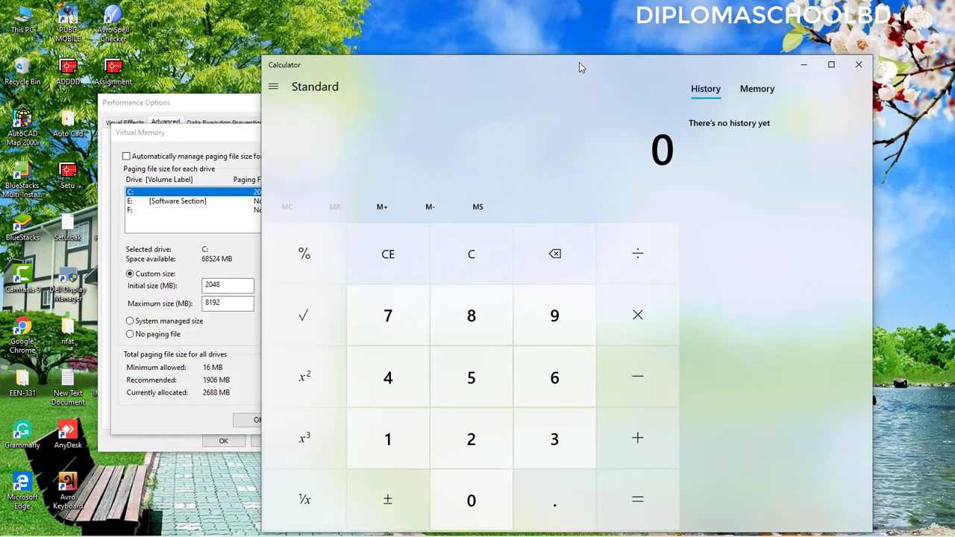
left_click_drag(579, 67, 702, 39)
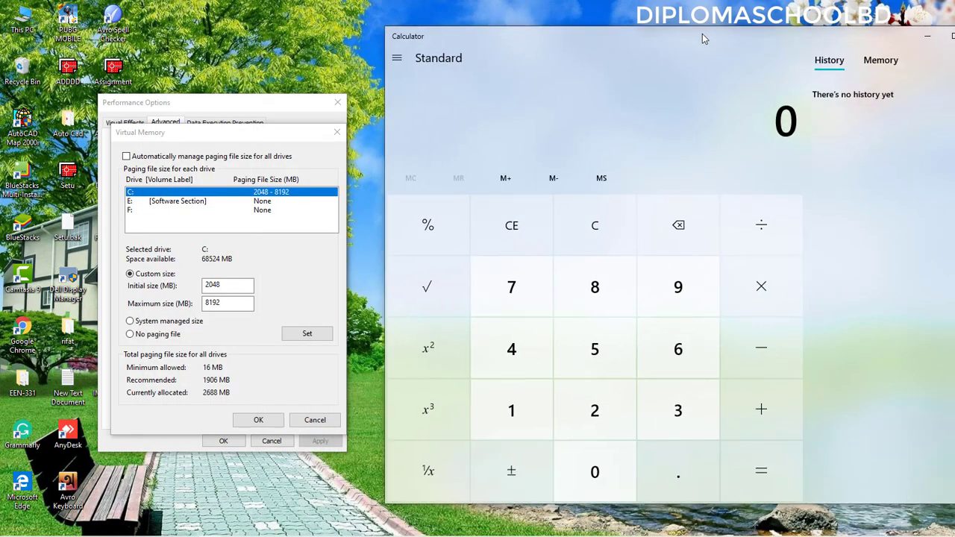
left_click(251, 283)
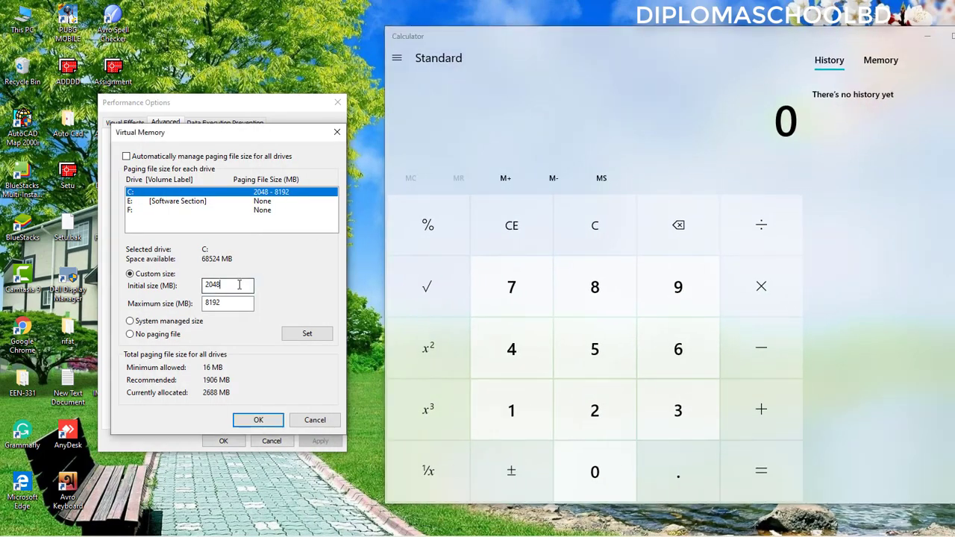
Calculate 8 × 1024 in Calculator to convert 8 GB to megabytes
left_click(601, 289)
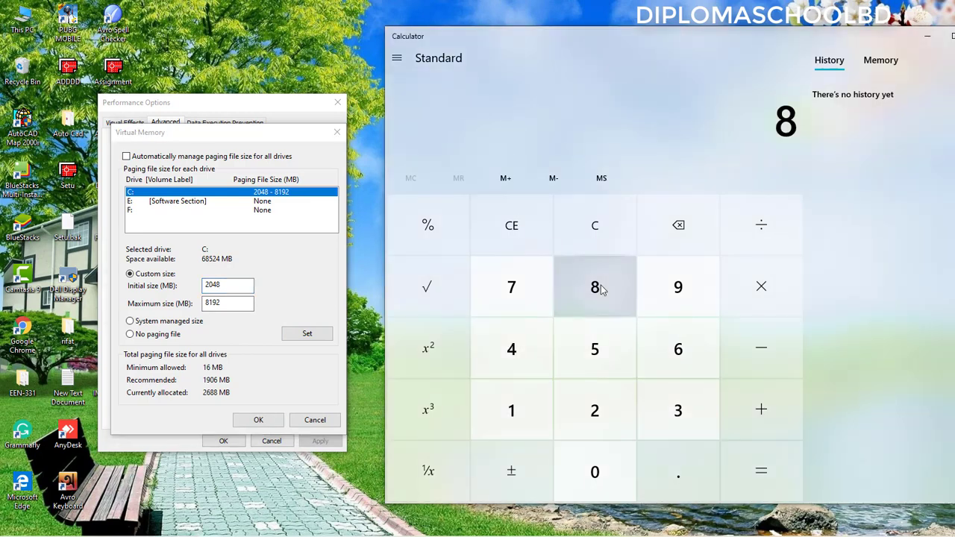
left_click(747, 298)
left_click(524, 415)
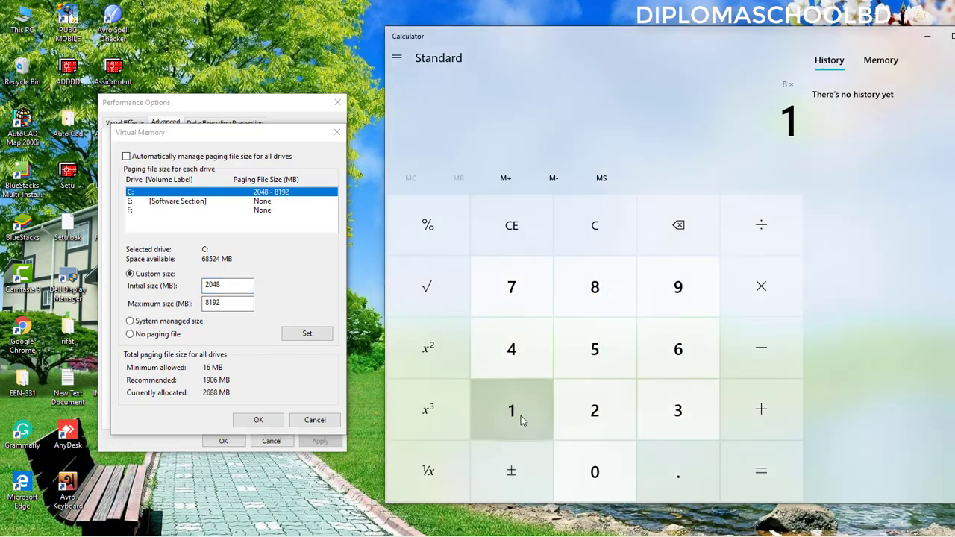
left_click(580, 467)
left_click(590, 421)
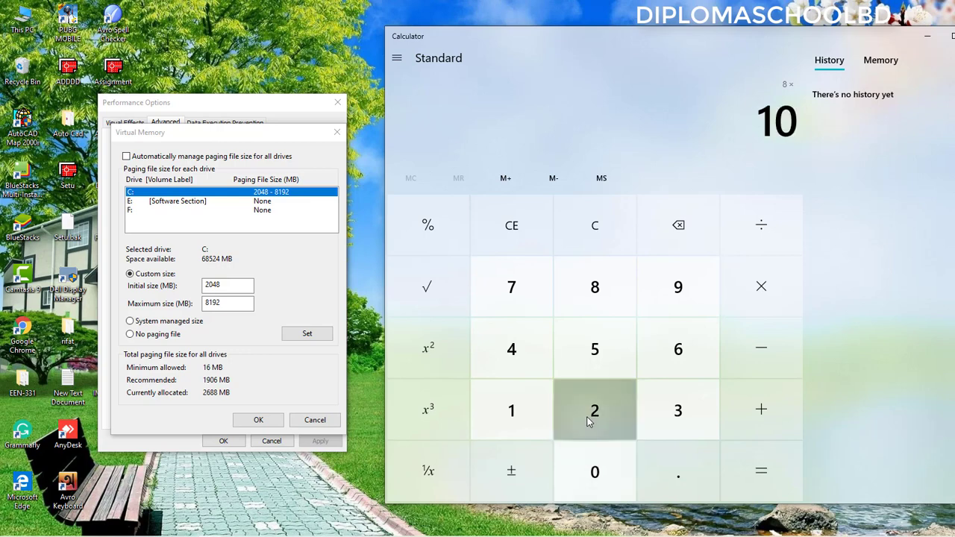
left_click(532, 376)
left_click(748, 470)
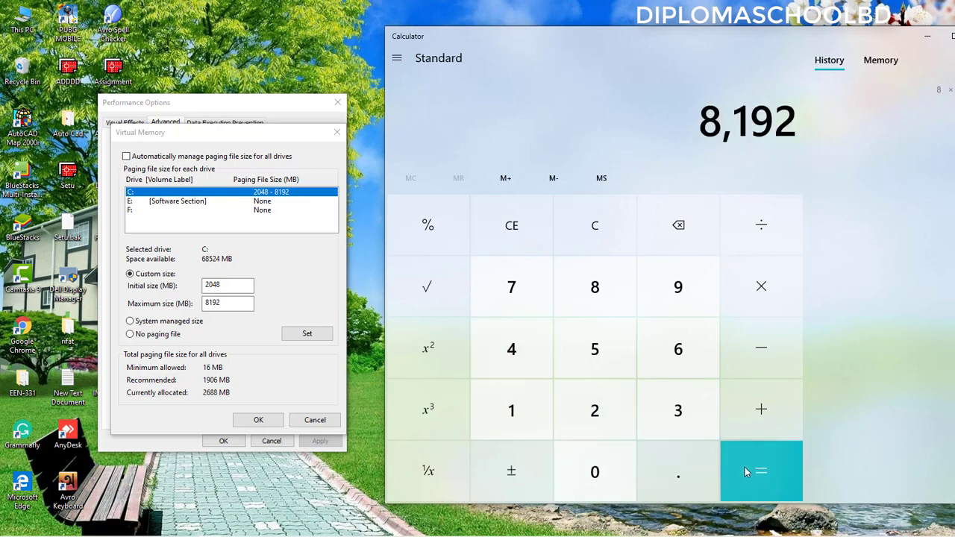
Set the initial paging file size of drive C: to 8192 MB and clear the maximum size
left_click_drag(795, 129, 735, 133)
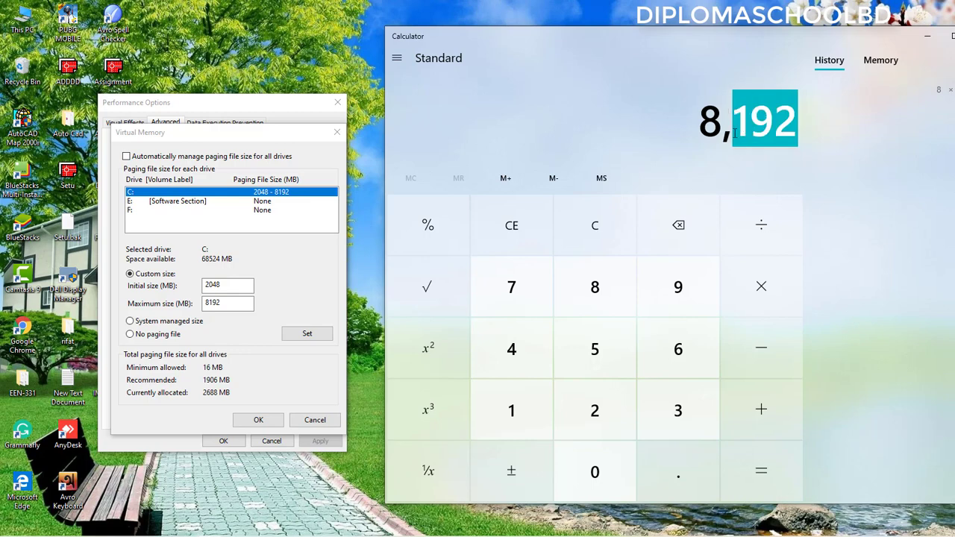
left_click_drag(222, 285, 201, 288)
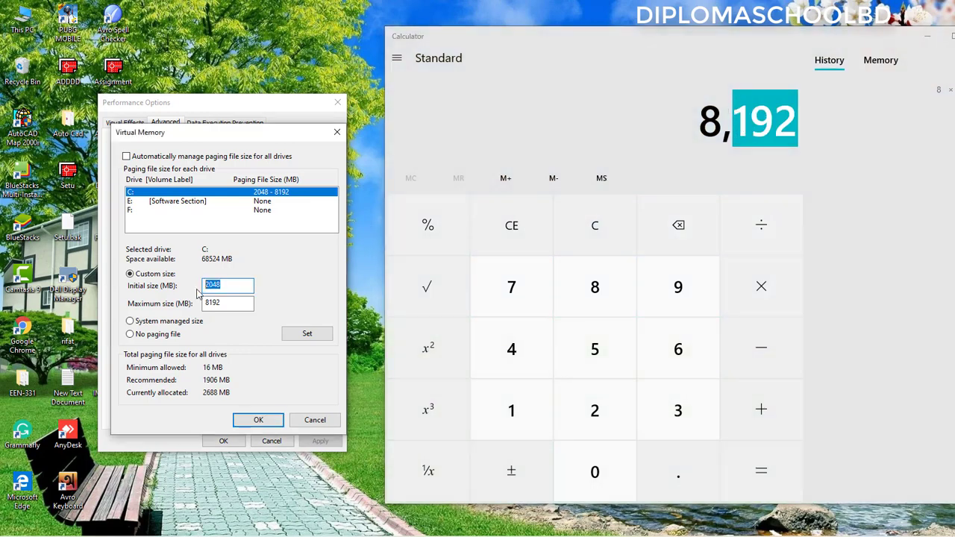
type("8192")
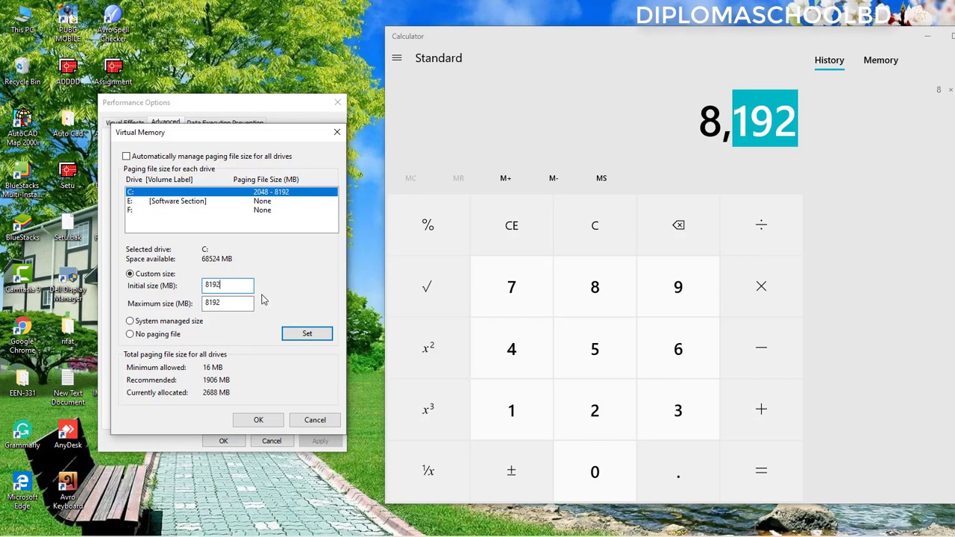
left_click_drag(246, 303, 196, 307)
key("BackSpace")
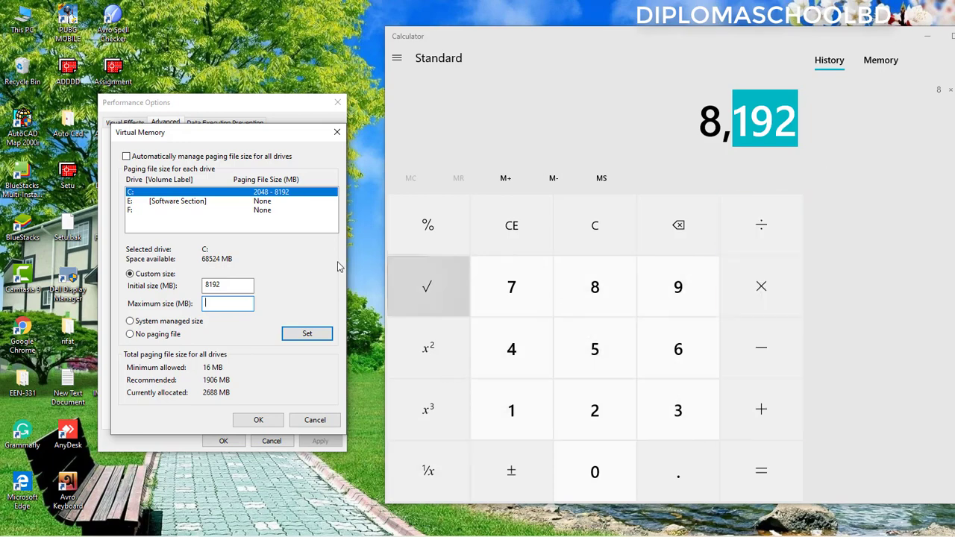
Reset Calculator and multiply 1024 by 16 to convert 16 GB to megabytes
left_click(570, 247)
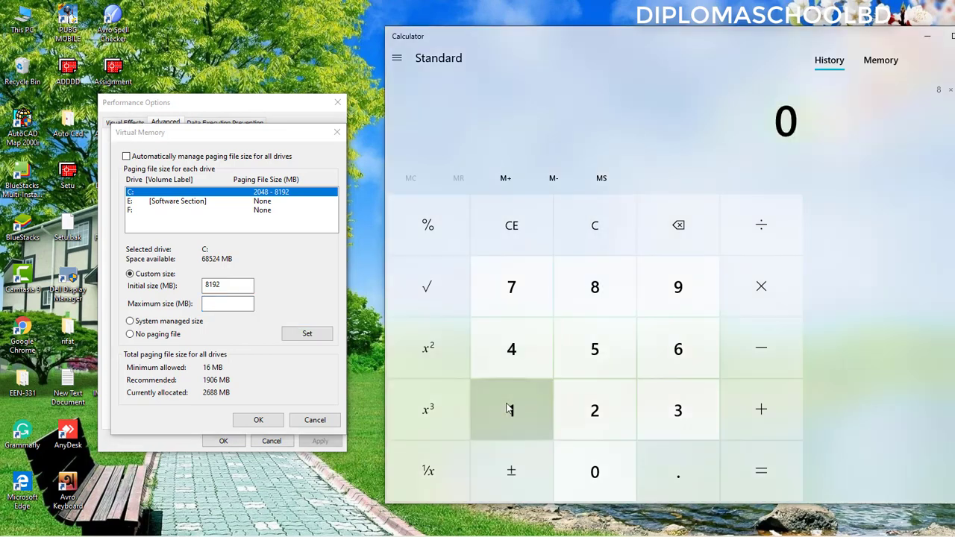
left_click(536, 409)
left_click(606, 471)
left_click(595, 417)
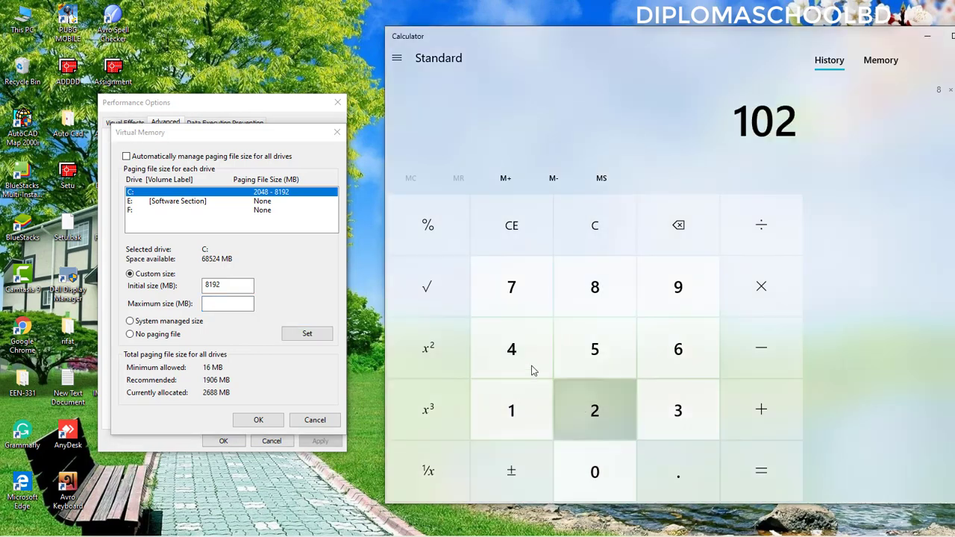
left_click(532, 367)
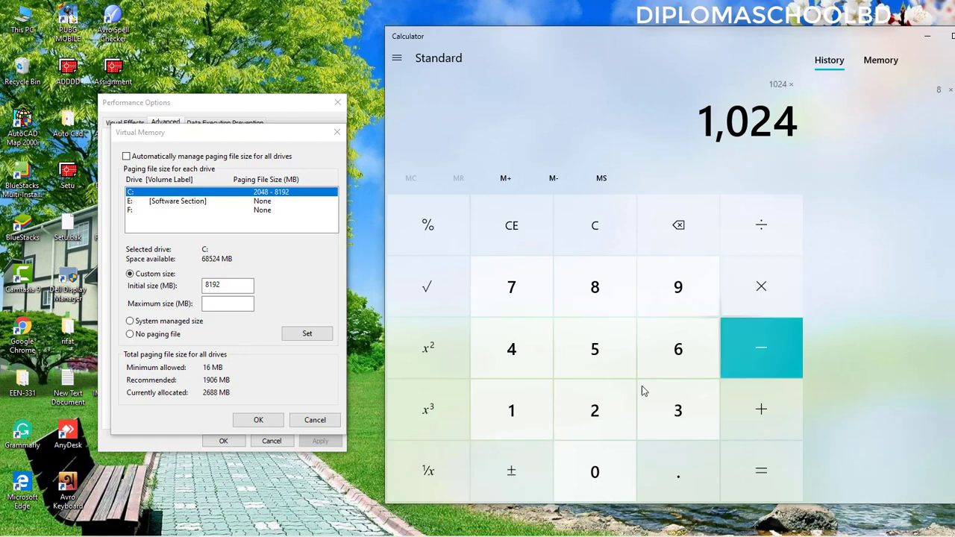
left_click(537, 410)
left_click(680, 354)
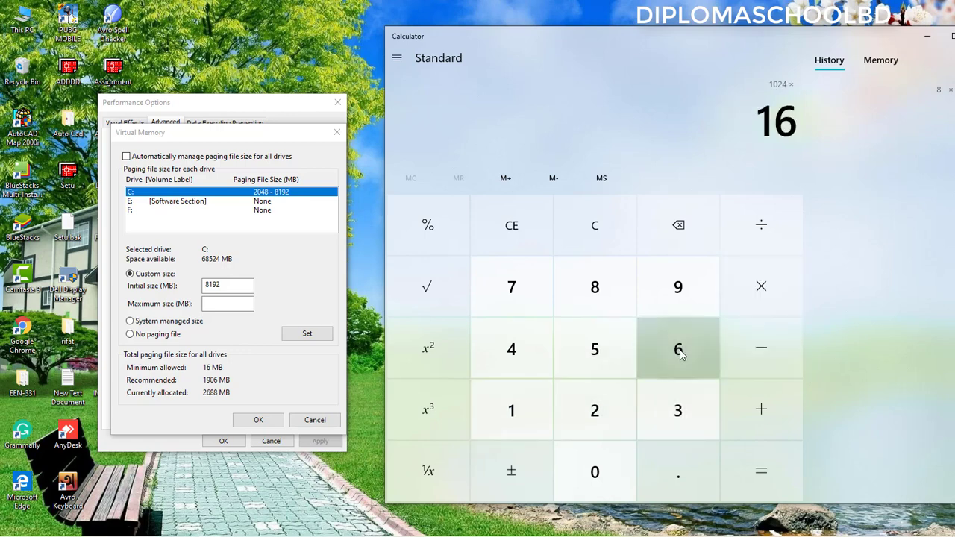
left_click(772, 474)
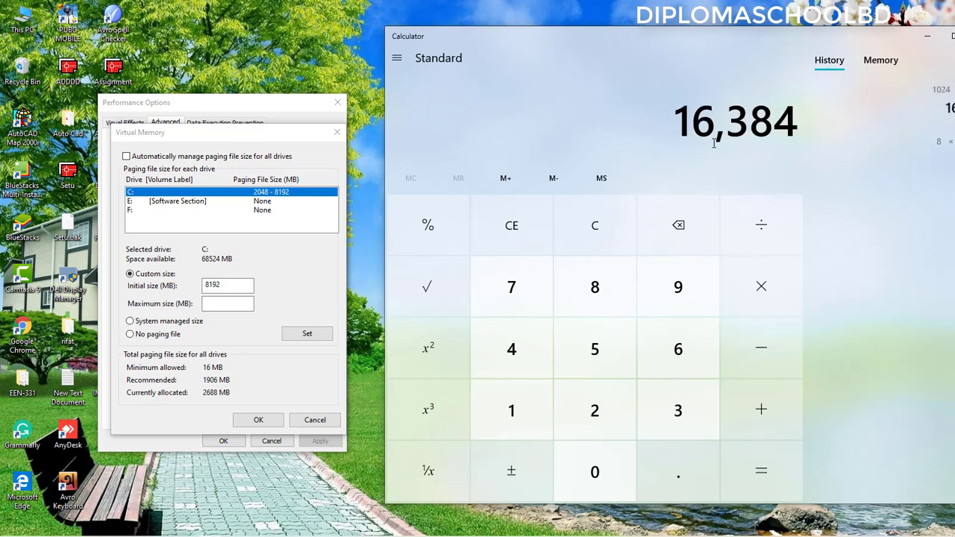
Set the maximum paging file size of drive C: to 16384 MB
left_click(232, 306)
left_click(232, 306)
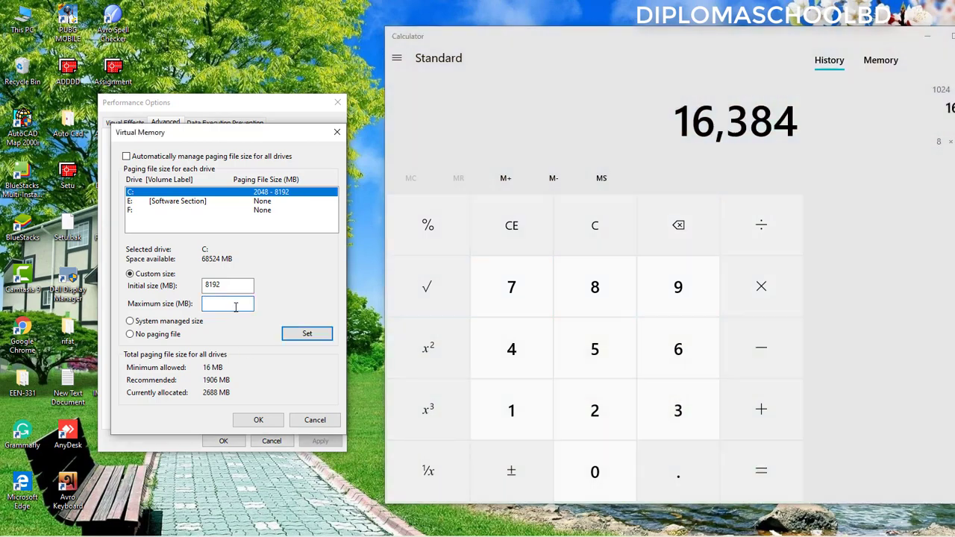
type("16384")
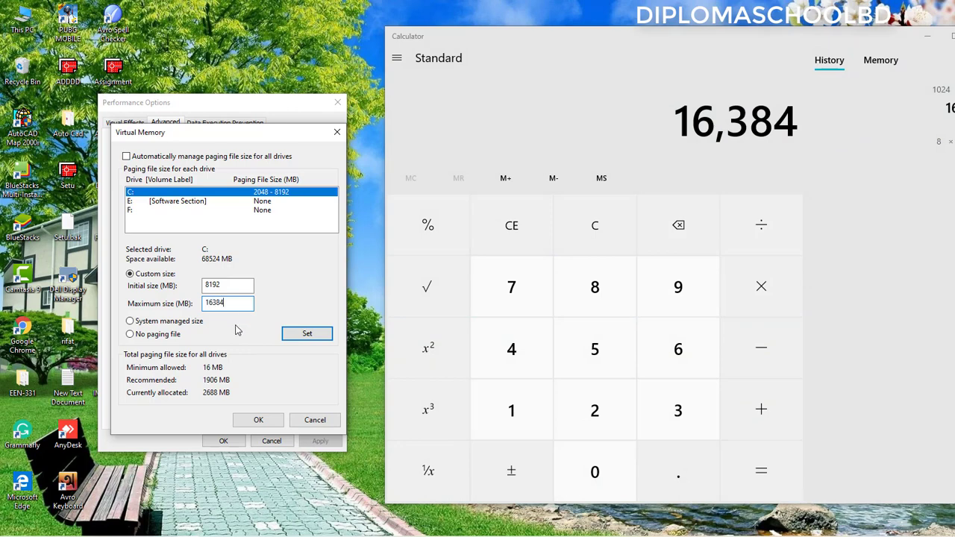
Apply the custom paging file size to drive C:, accept the Virtual Memory and Performance Options dialogs, and close Calculator
left_click(308, 334)
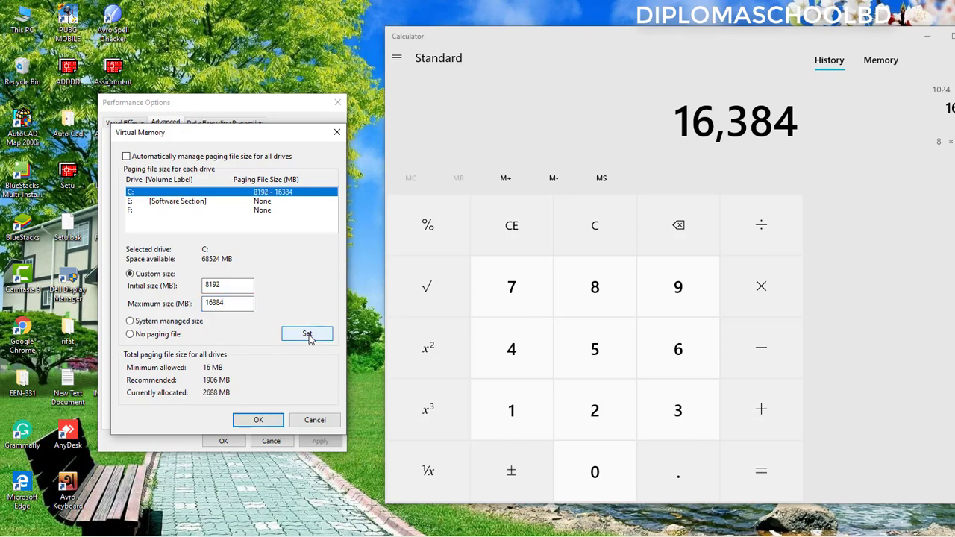
left_click(259, 420)
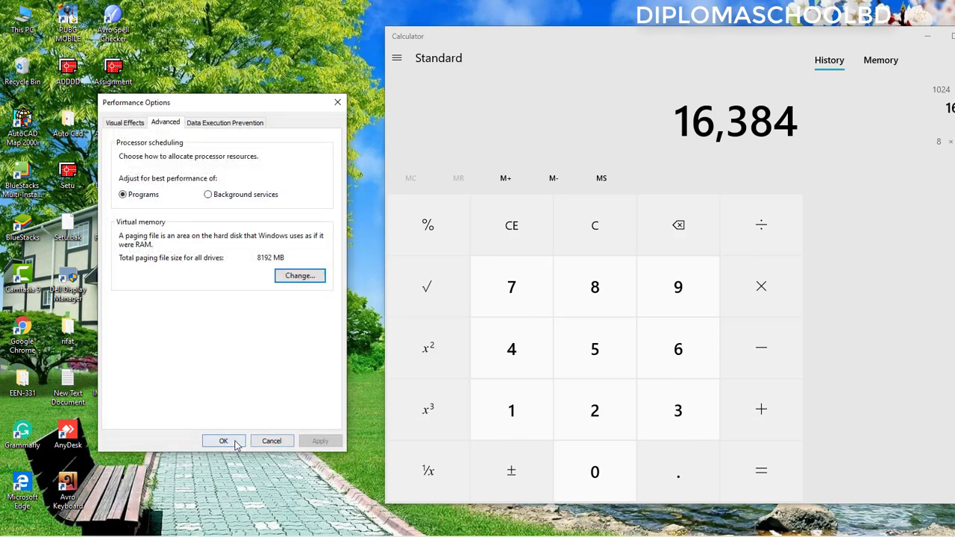
left_click(234, 442)
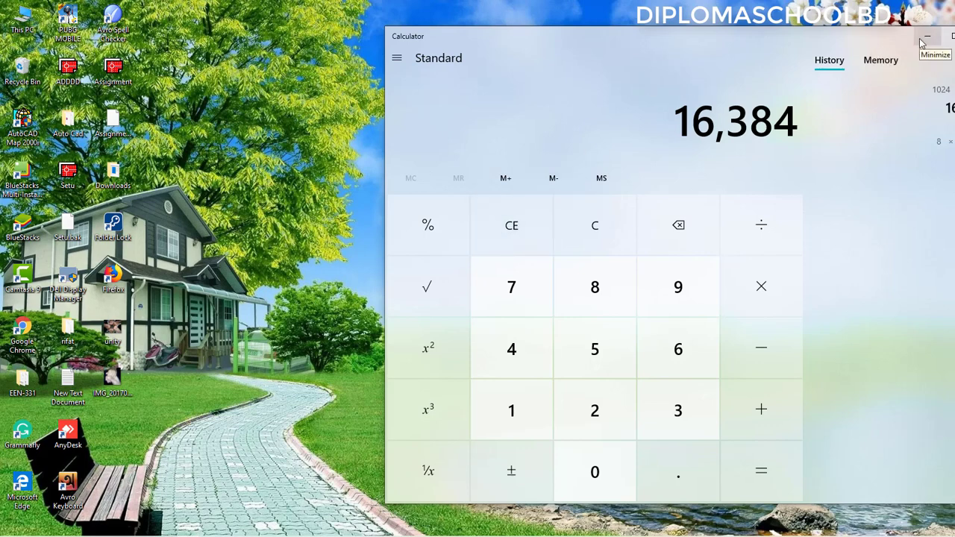
left_click_drag(860, 38, 538, 45)
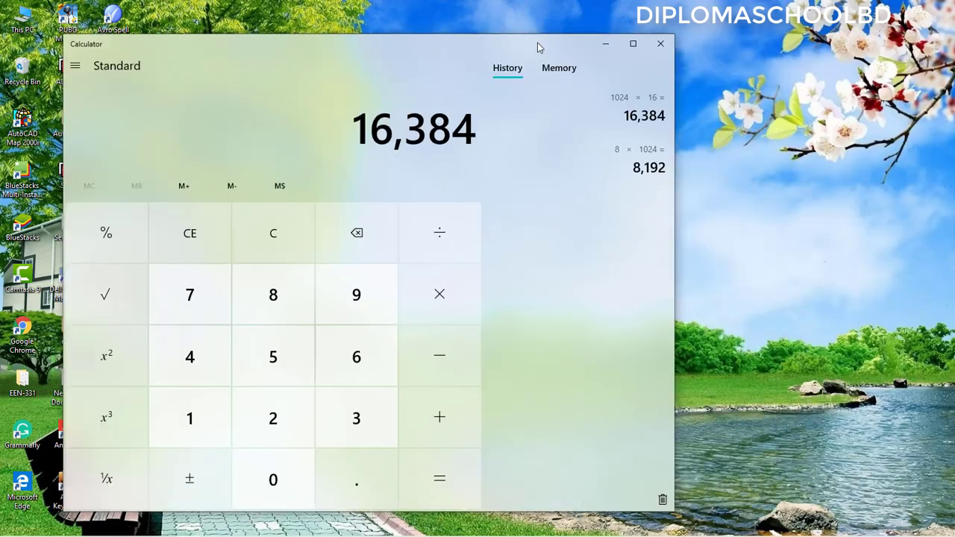
left_click(661, 43)
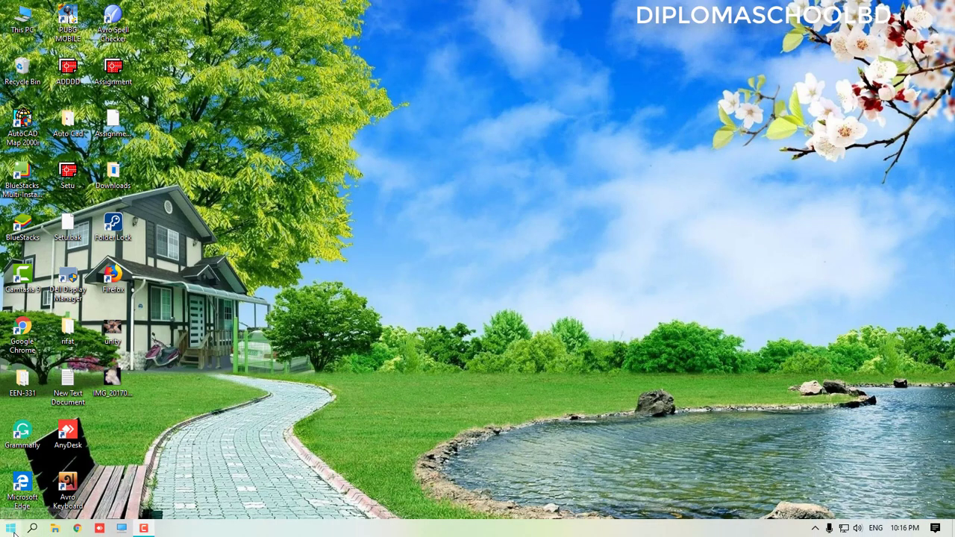
Open the System storage settings in Windows Settings and view the storage usage on other drives
left_click(10, 529)
left_click(14, 476)
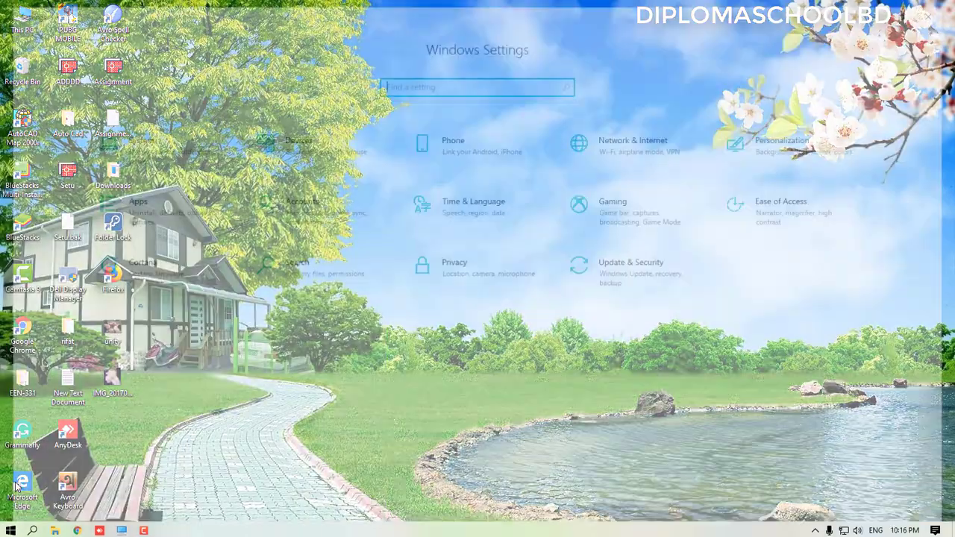
left_click(136, 151)
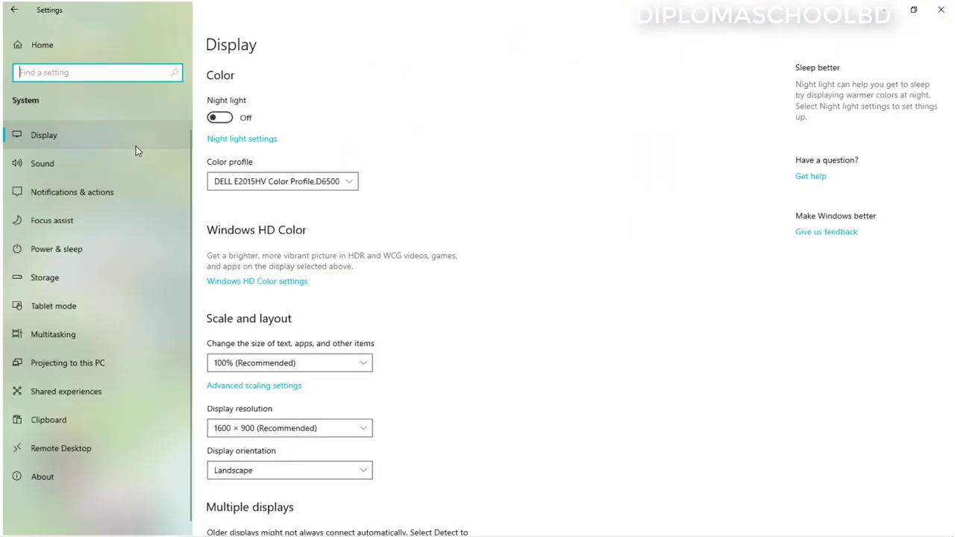
left_click(52, 284)
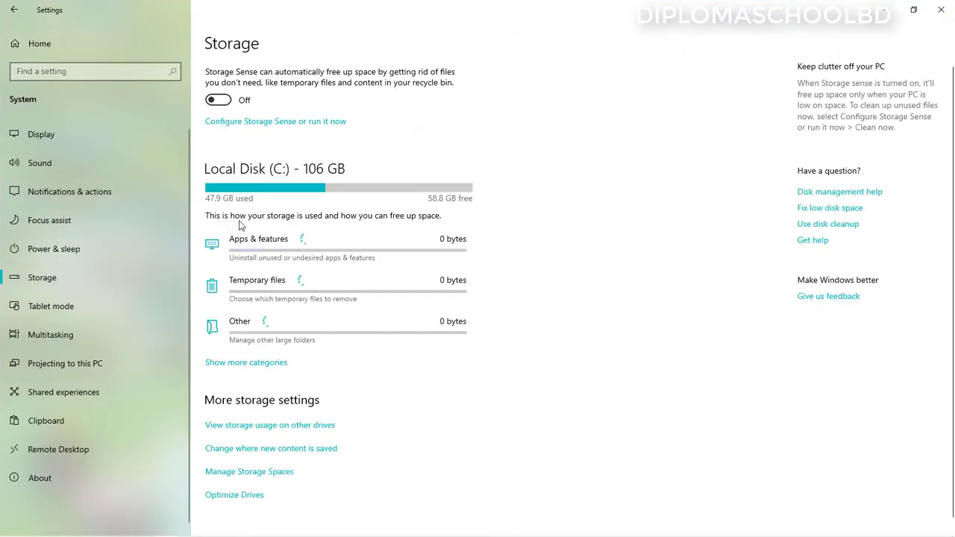
left_click(244, 428)
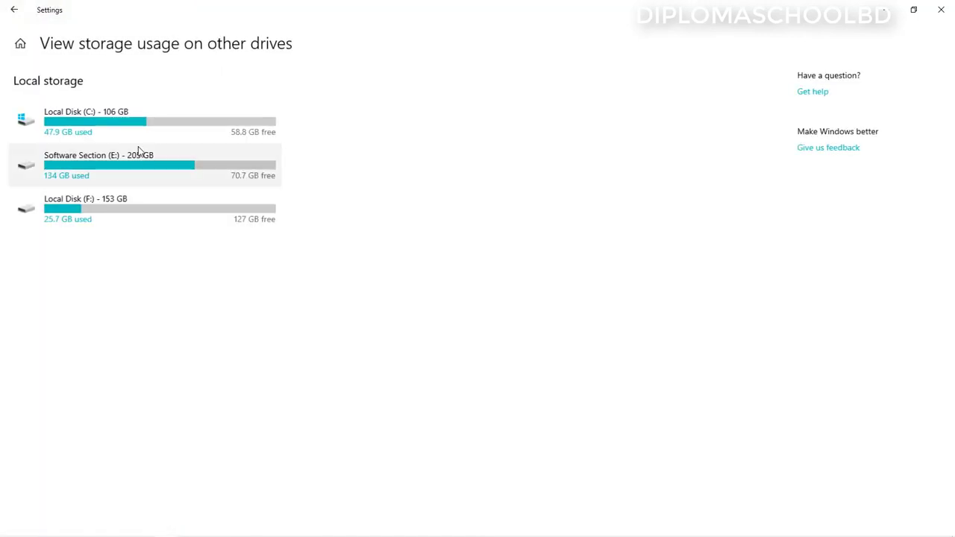
Check the virtual memory size in the System & reserved details of Local Disk (C:), and close Settings
left_click(99, 127)
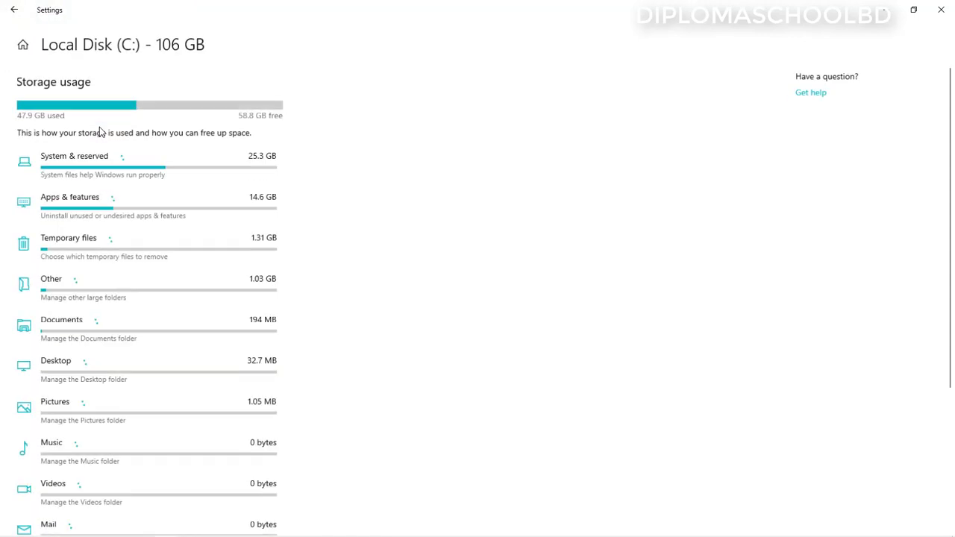
left_click(82, 174)
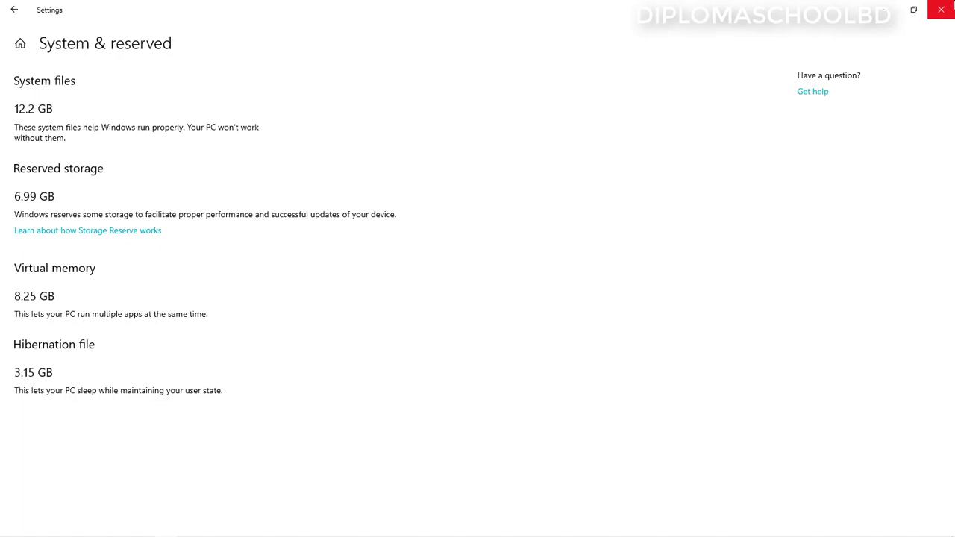
left_click(952, 3)
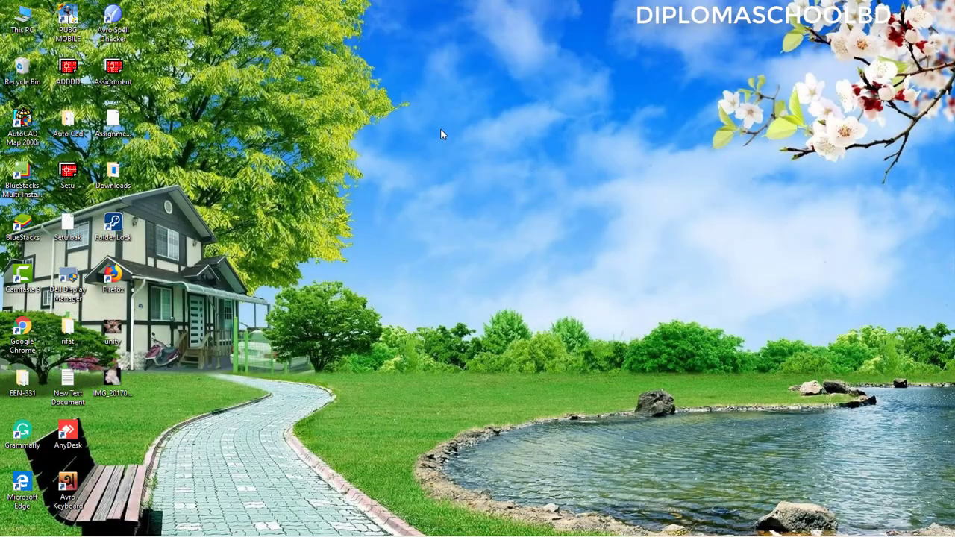